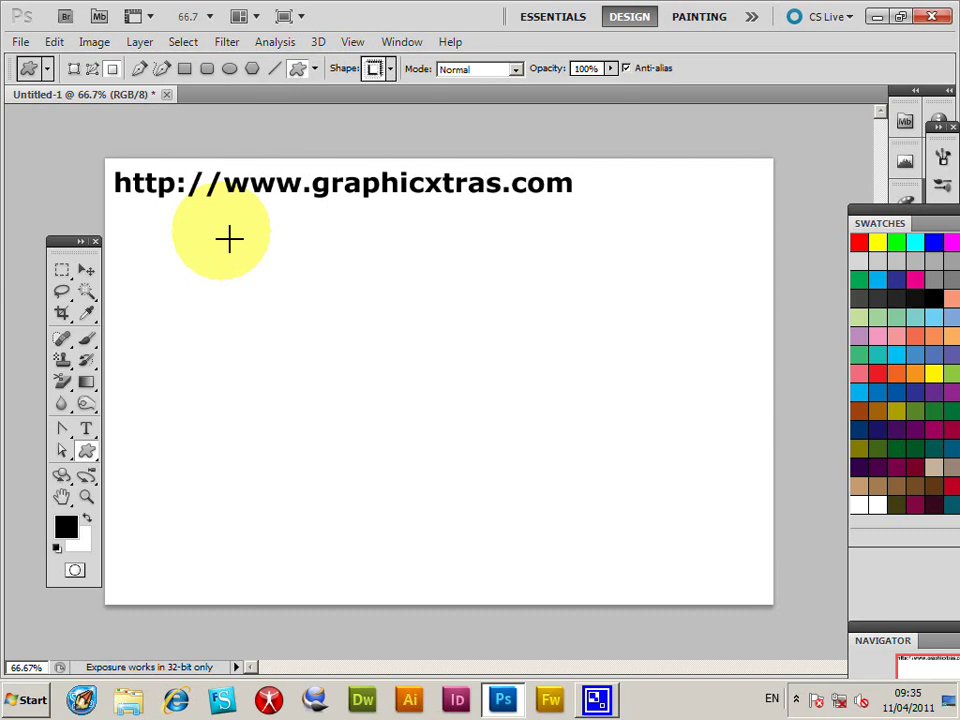
# Step: Browse the flower shapes in the Custom Shape picker and select the curly swirl flower
pyautogui.click(391, 70)
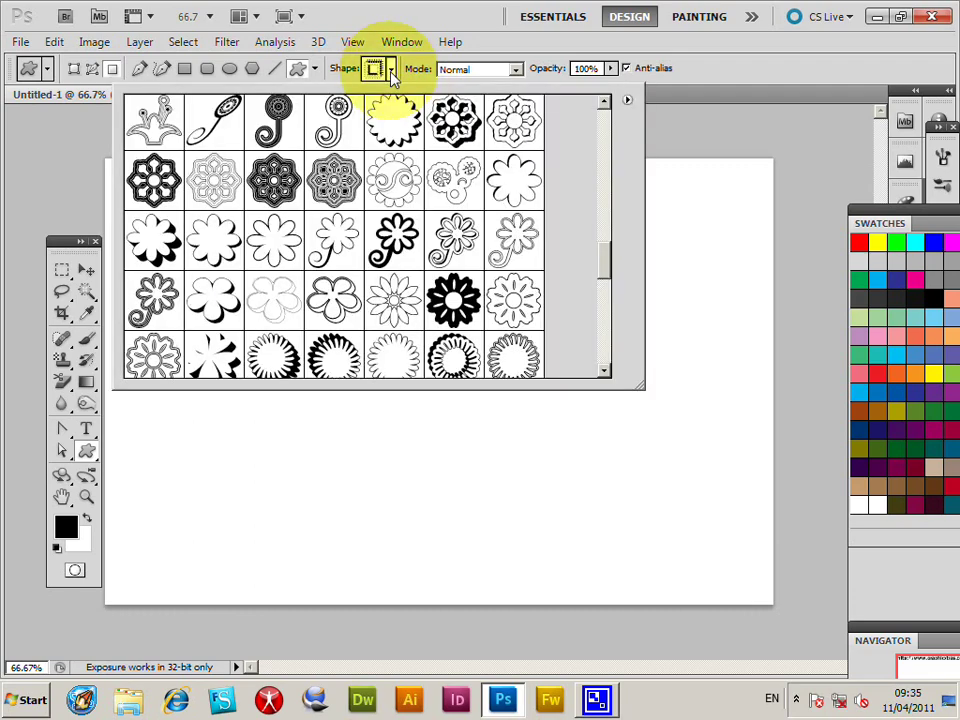
pyautogui.moveTo(611, 261); pyautogui.dragTo(484, 188)
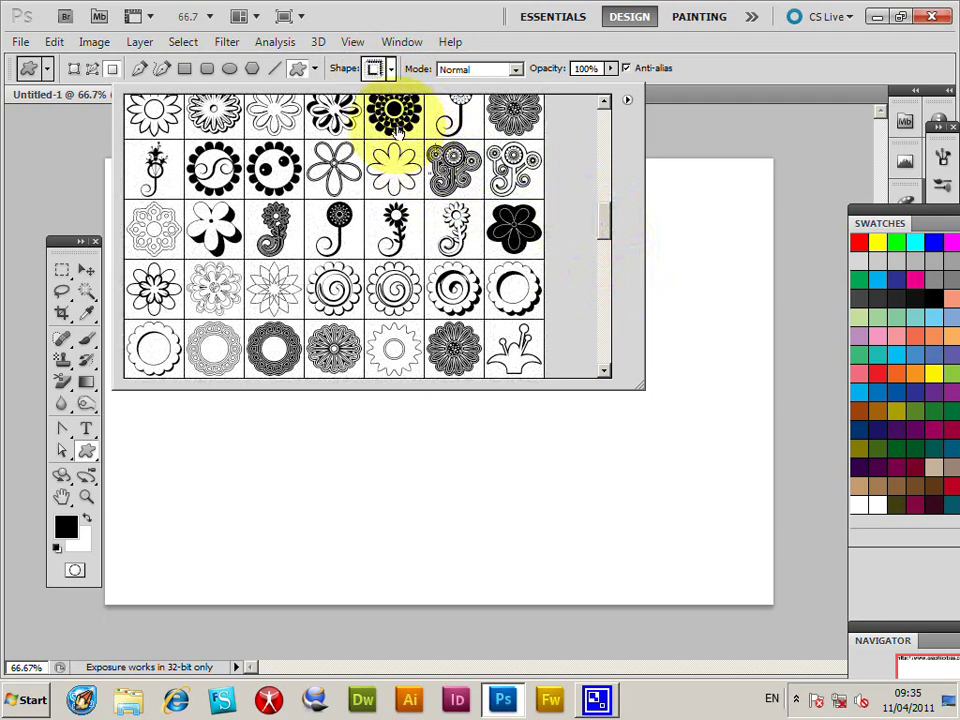
pyautogui.moveTo(606, 229); pyautogui.dragTo(606, 207)
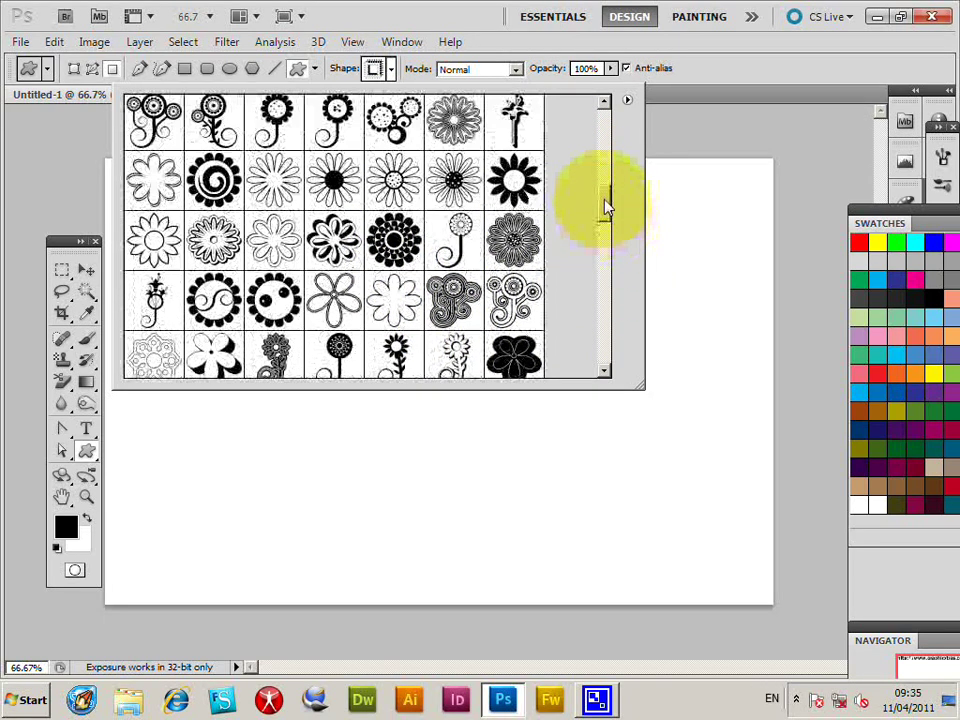
pyautogui.click(628, 102)
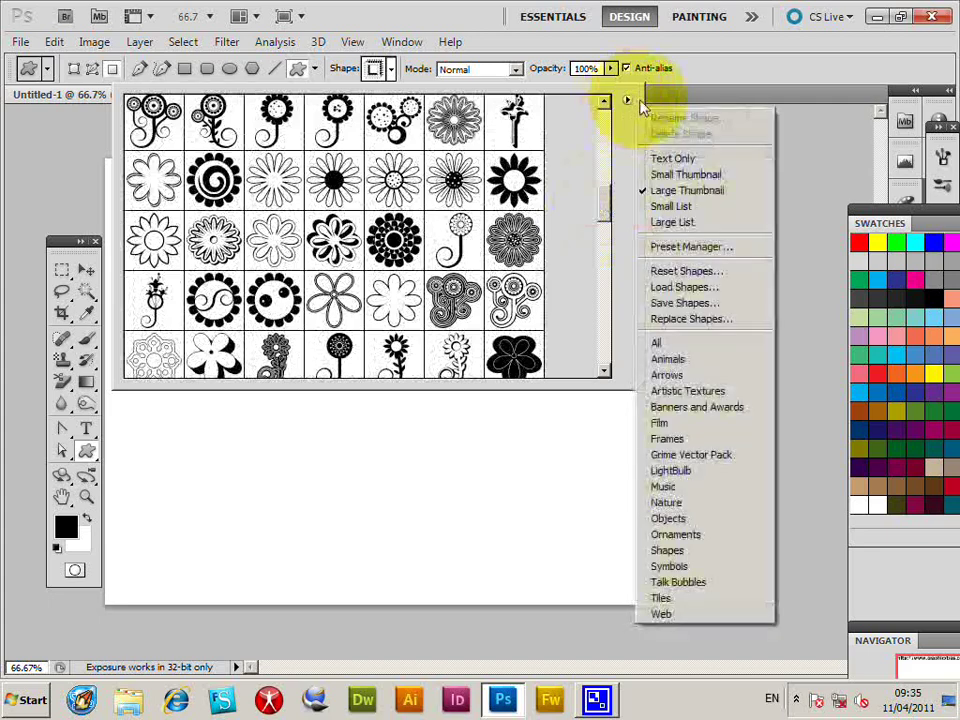
pyautogui.click(89, 452)
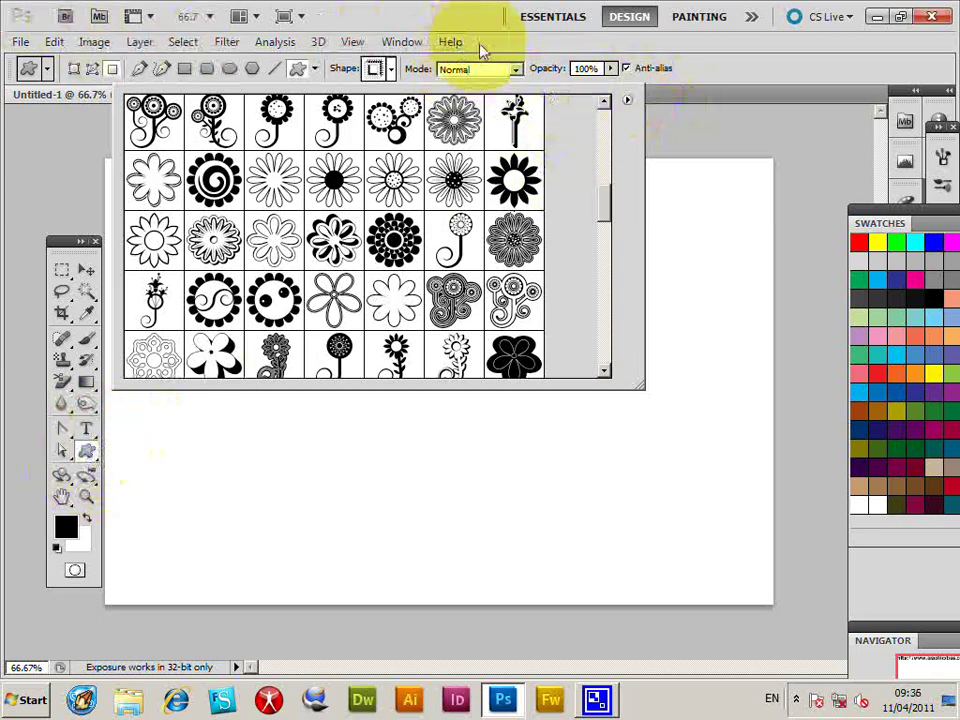
pyautogui.click(627, 102)
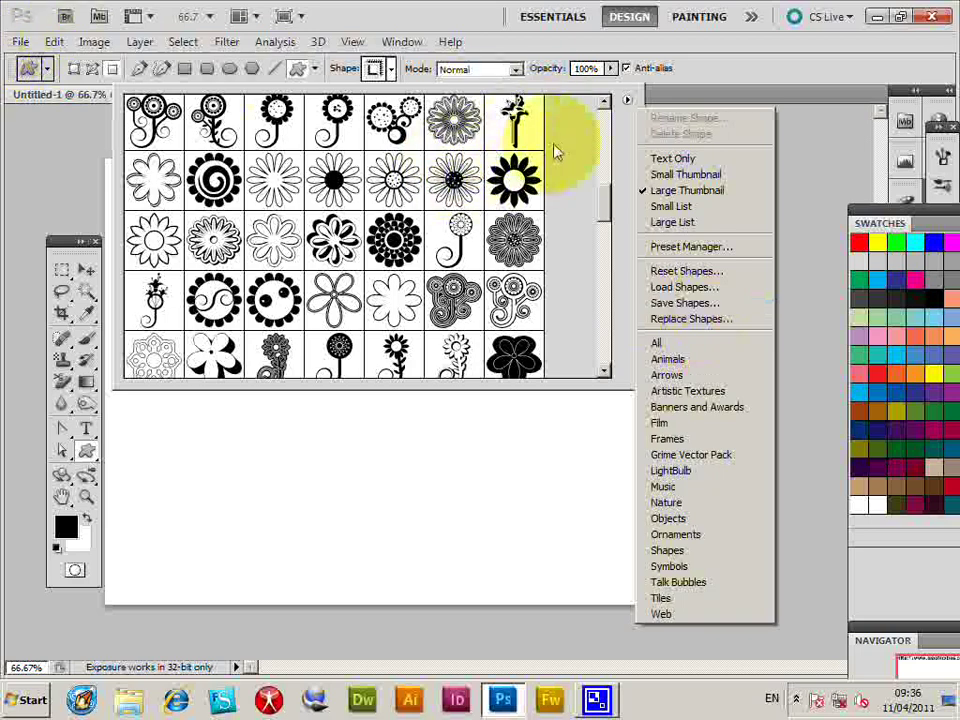
pyautogui.click(606, 195)
pyautogui.scroll(3, 606, 192)
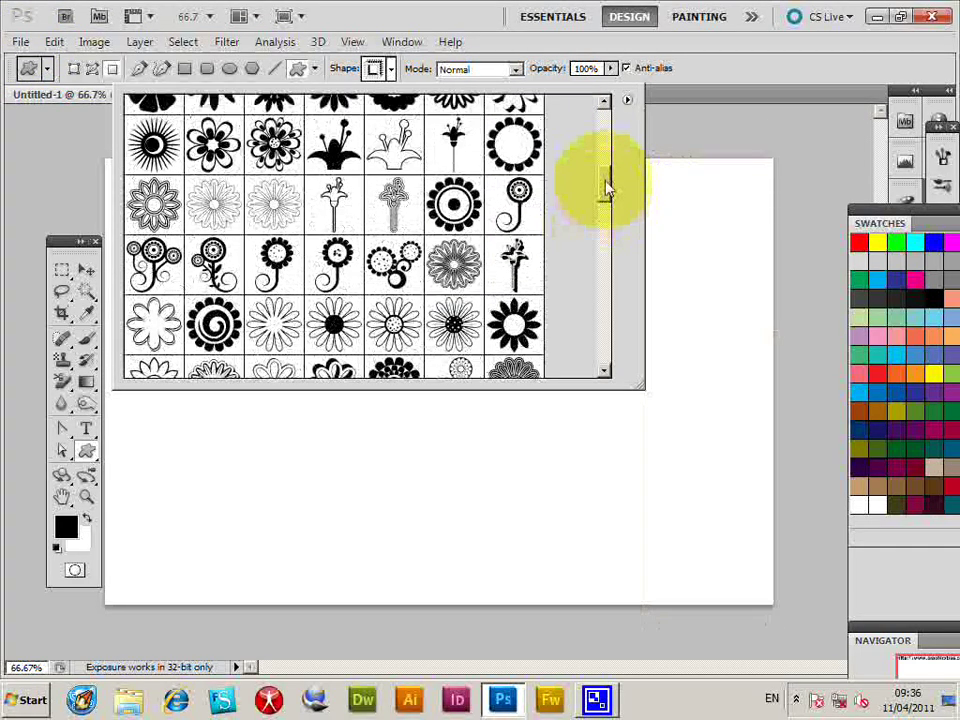
pyautogui.scroll(-3, 607, 193)
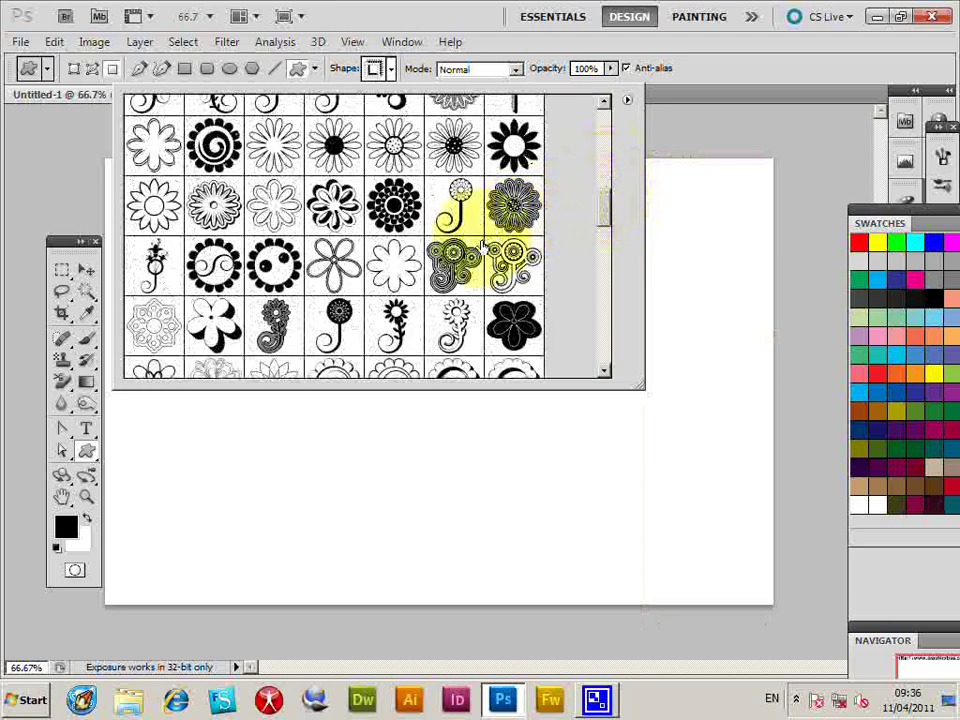
pyautogui.click(455, 262)
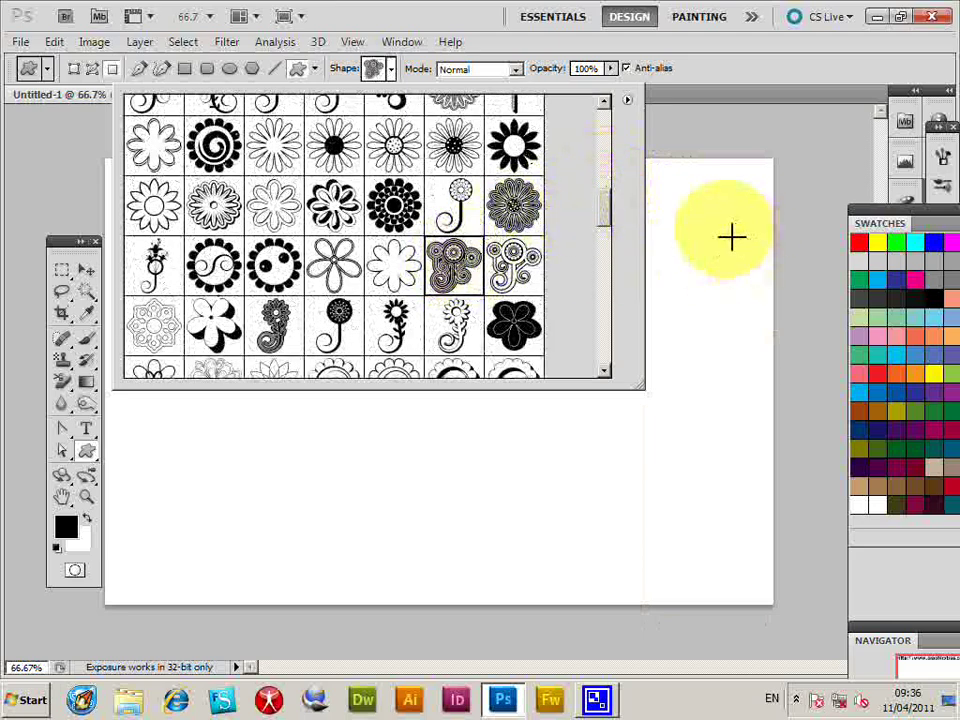
# Step: Draw a large black curly swirl flower shape beneath the URL text
pyautogui.press('Return')
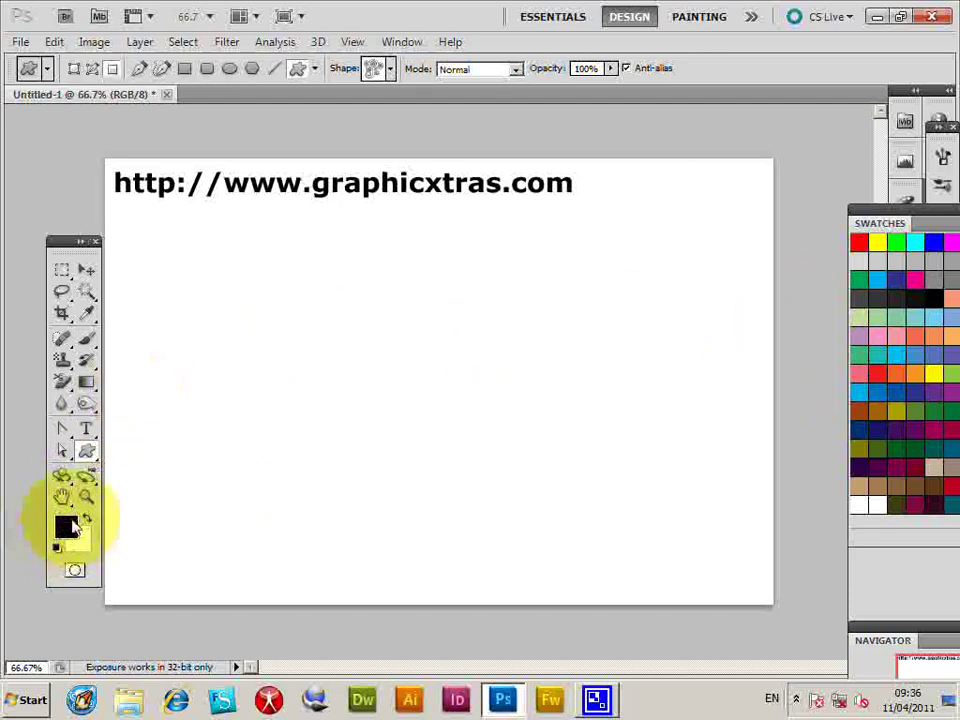
pyautogui.moveTo(224, 248); pyautogui.dragTo(477, 575)
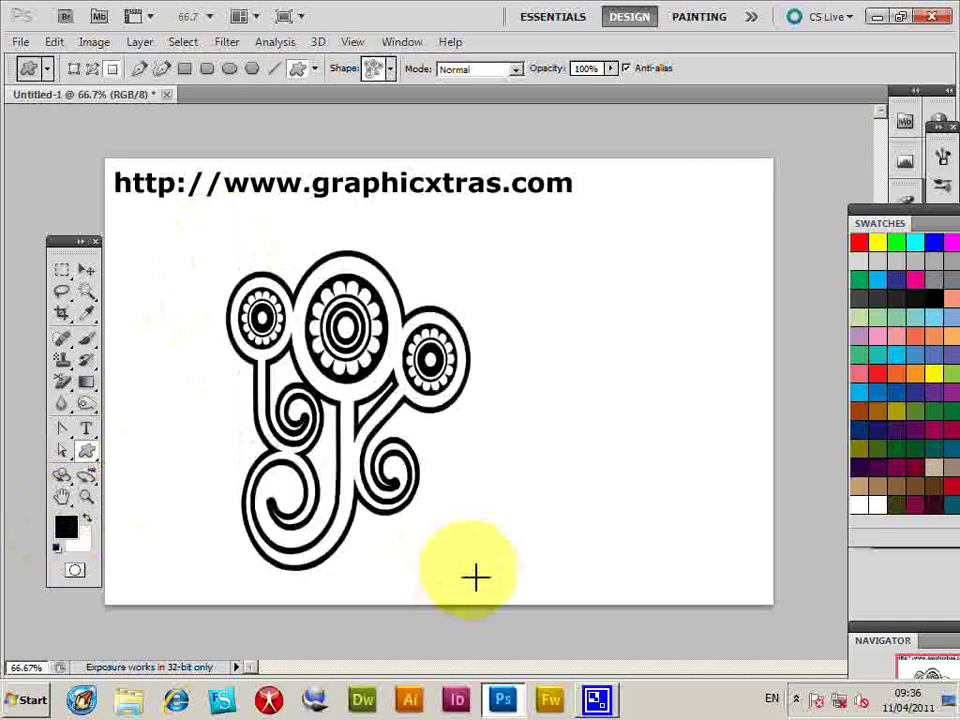
# Step: Marquee-select the swirl flower and define it as brush preset Sampled Brush 1
pyautogui.click(62, 268)
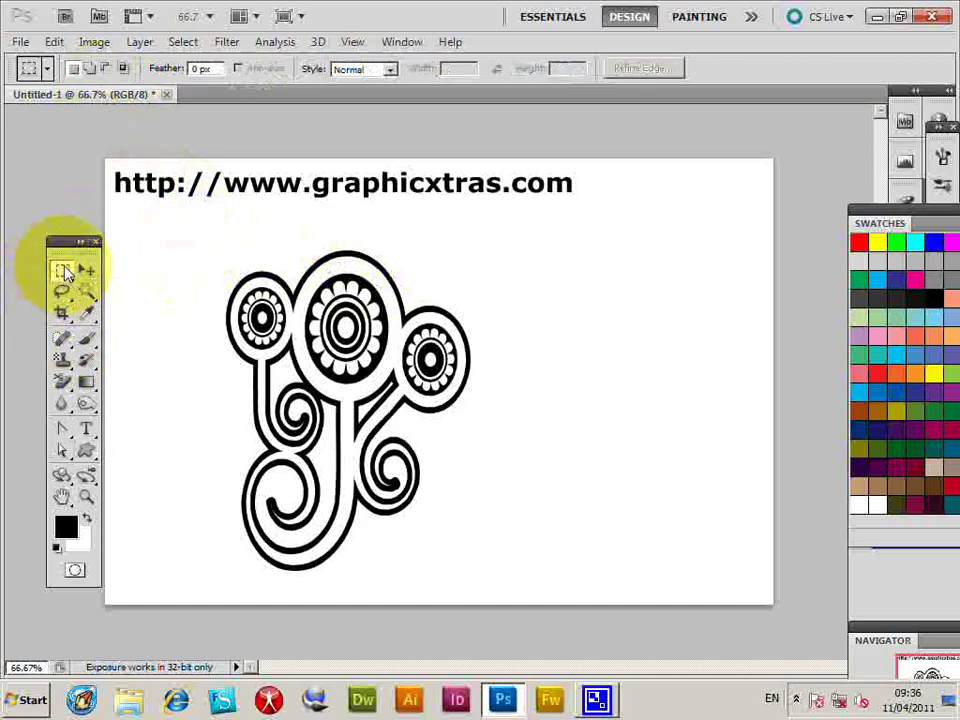
pyautogui.moveTo(201, 240); pyautogui.dragTo(482, 587)
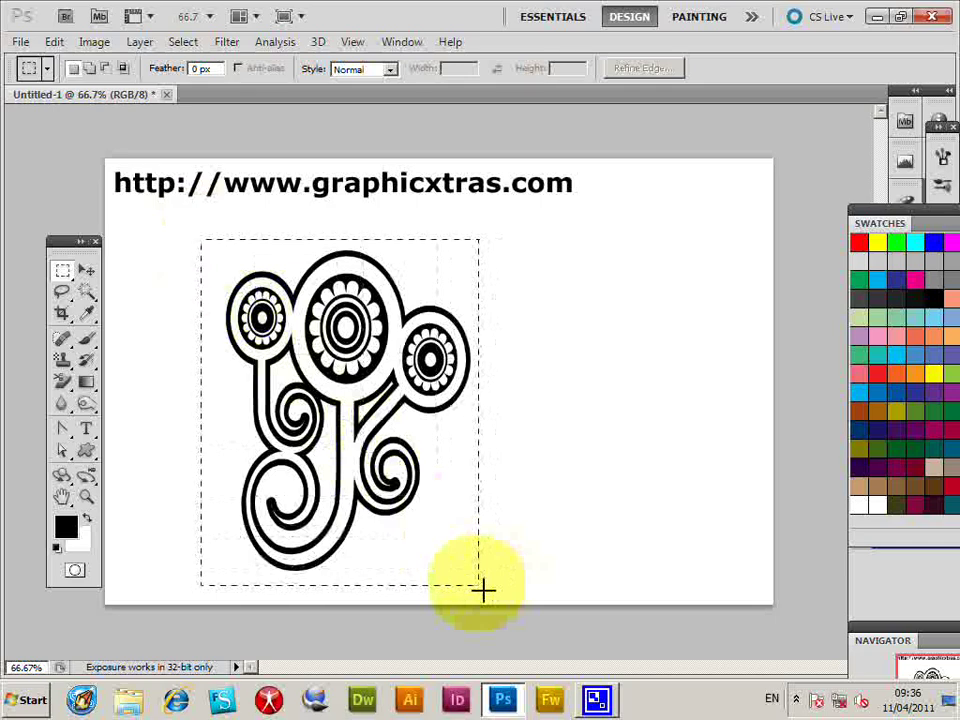
pyautogui.click(60, 41)
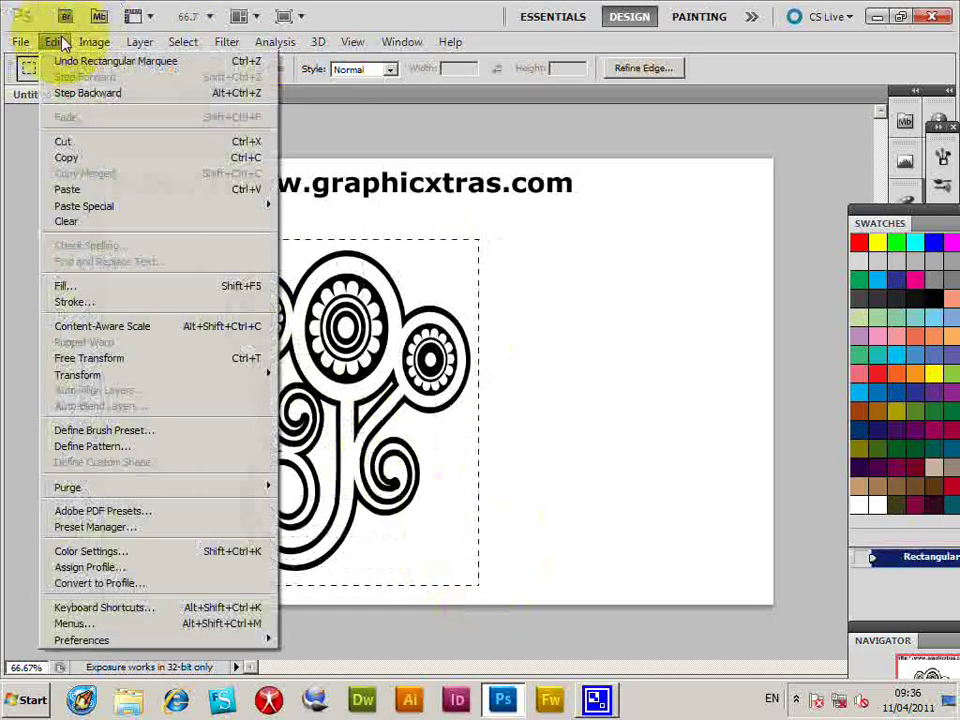
pyautogui.click(132, 432)
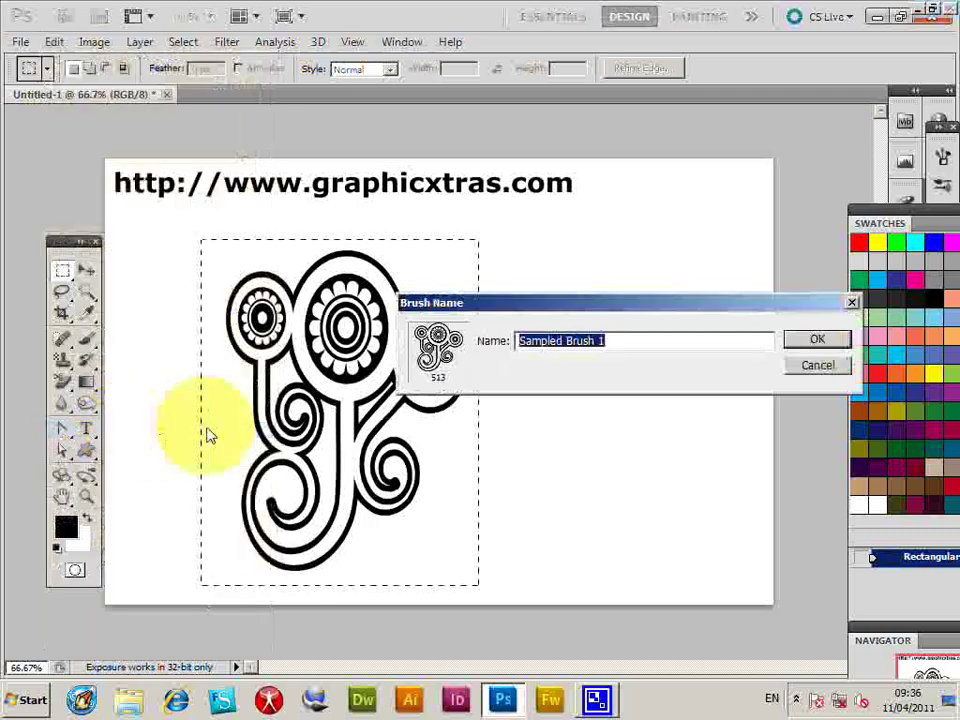
pyautogui.click(838, 342)
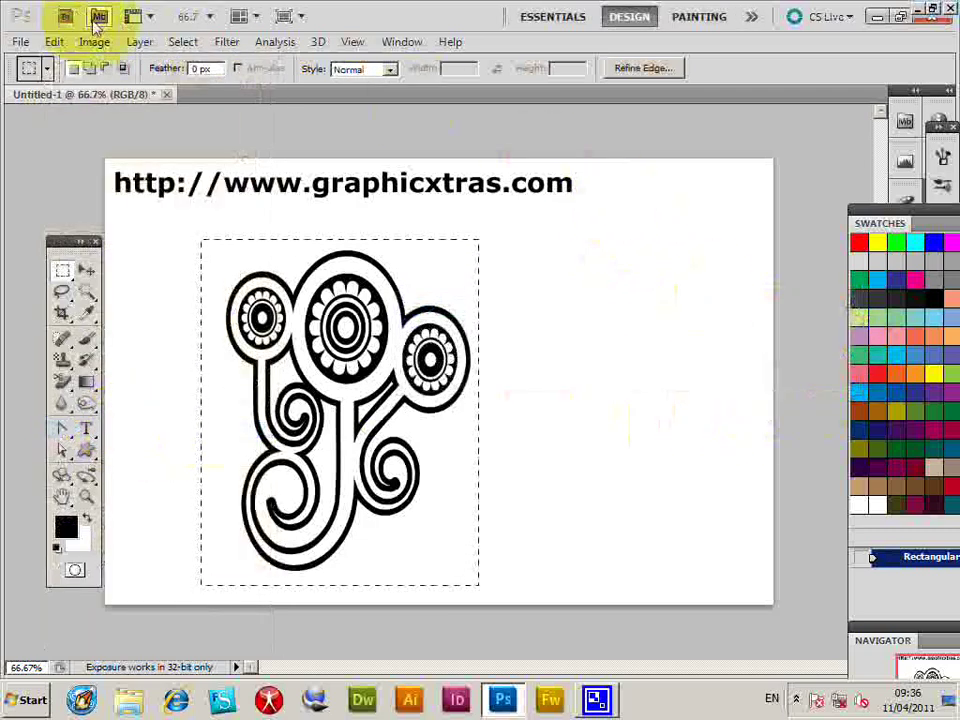
# Step: Clear the selection and switch to the Brush tool
pyautogui.click(182, 42)
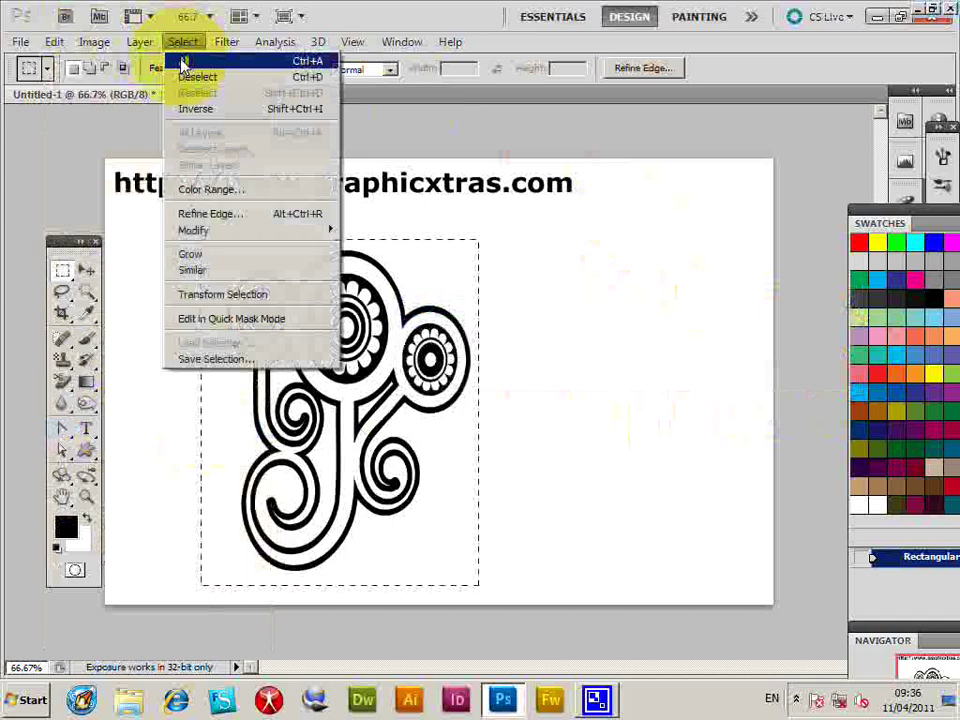
pyautogui.click(192, 77)
pyautogui.click(86, 338)
# Step: Choose the new 513 swirl brush and paint stamps across the page
pyautogui.click(97, 70)
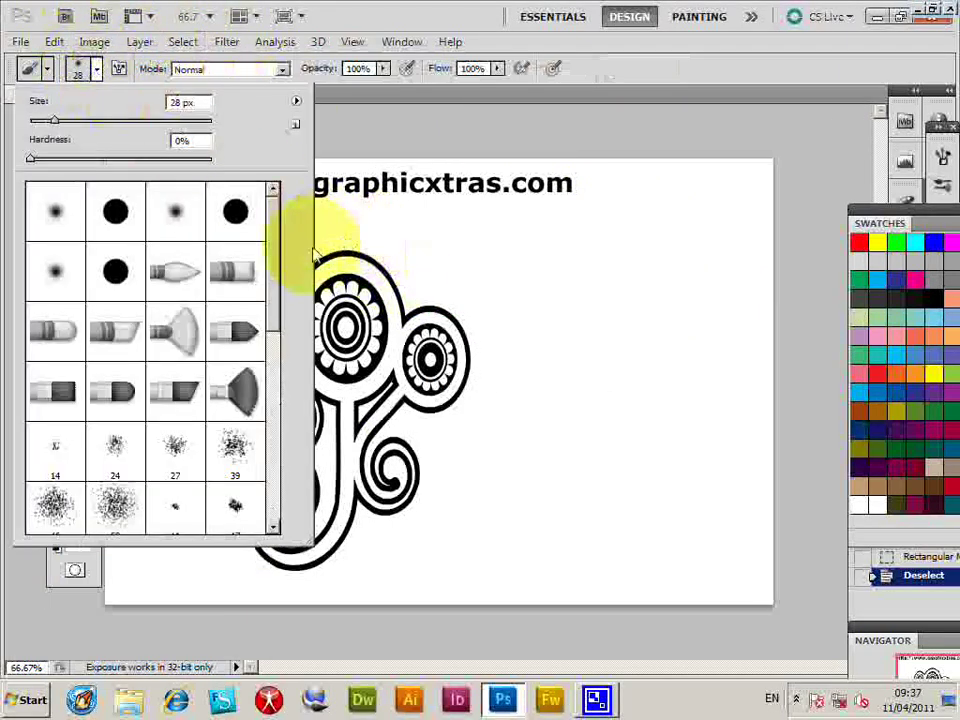
pyautogui.moveTo(274, 257); pyautogui.dragTo(274, 450)
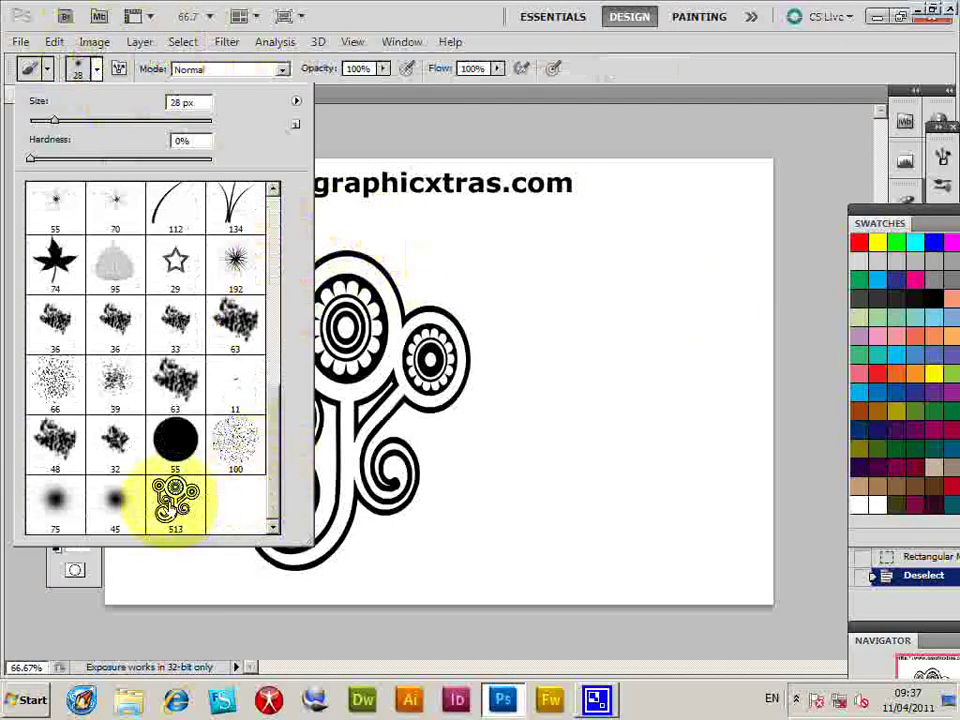
pyautogui.click(200, 498)
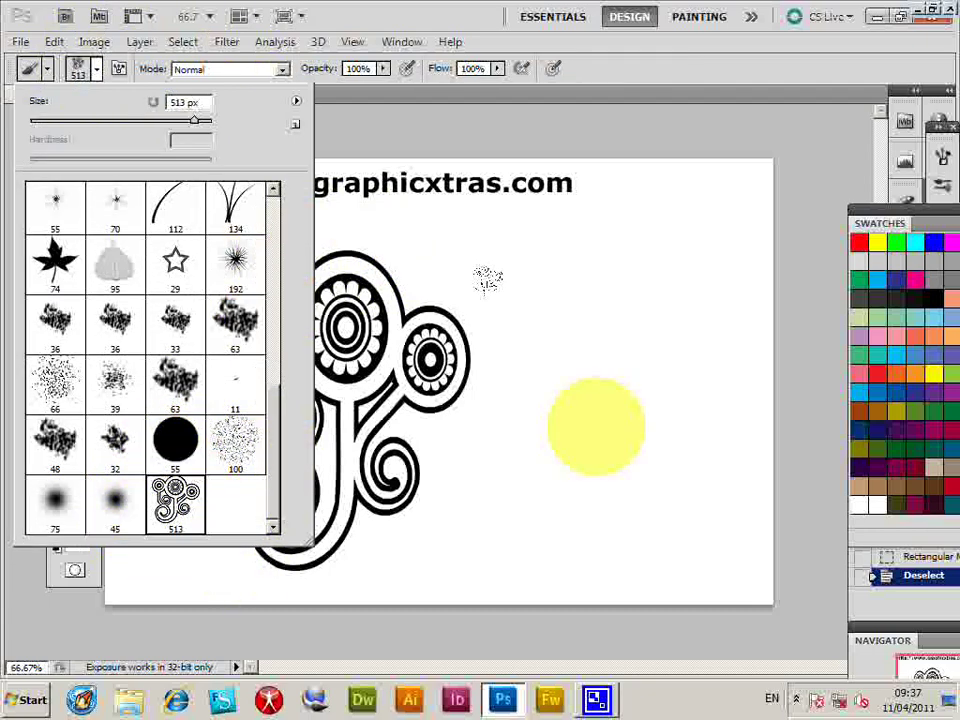
pyautogui.moveTo(487, 280)
pyautogui.mouseDown()
pyautogui.moveTo(111, 336)
pyautogui.moveTo(395, 291)
pyautogui.moveTo(535, 214)
pyautogui.moveTo(370, 262)
pyautogui.moveTo(208, 225)
pyautogui.moveTo(221, 429)
pyautogui.moveTo(110, 300)
pyautogui.mouseUp()
# Step: Revert to the Flatten Image history state, leaving only the URL text
pyautogui.moveTo(955, 625); pyautogui.dragTo(935, 585)
pyautogui.click(930, 584)
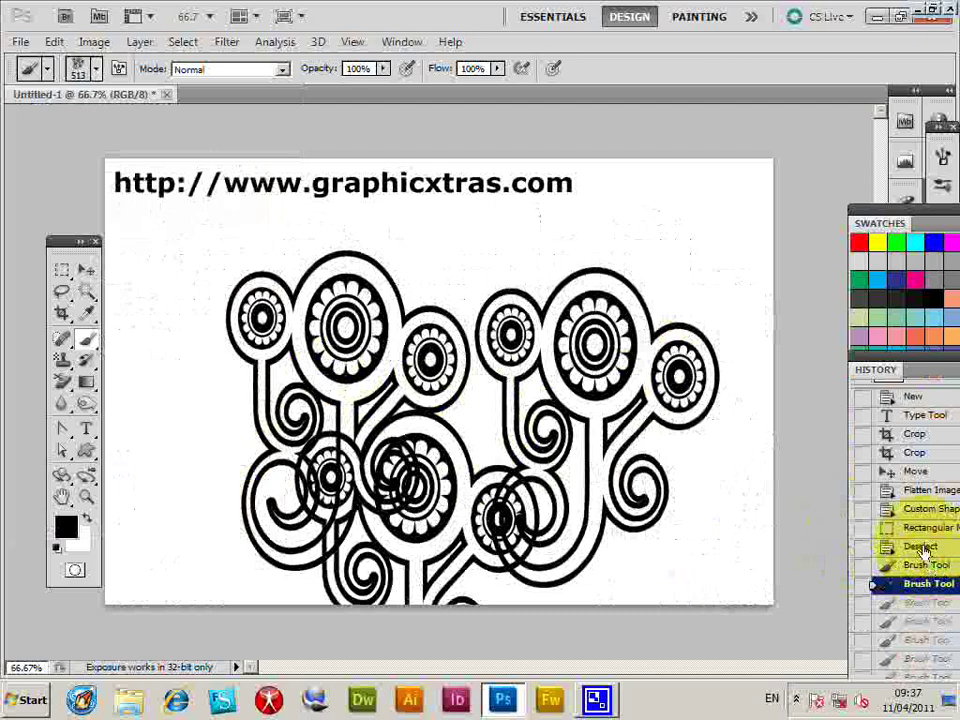
pyautogui.click(928, 490)
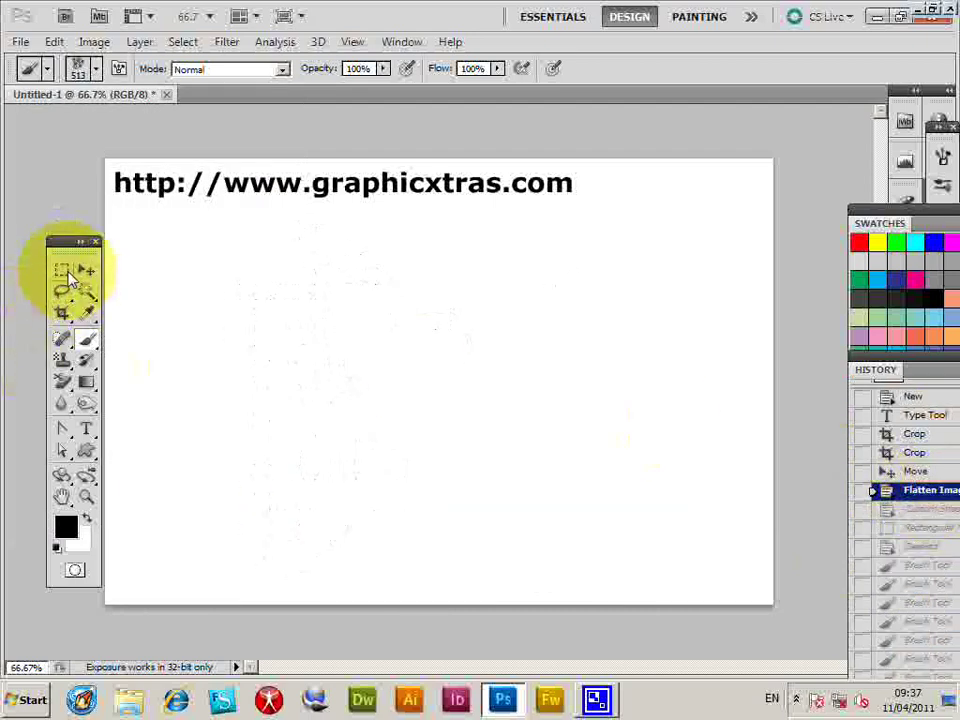
# Step: Draw a large black ornamental flower custom shape near the canvas centre
pyautogui.click(87, 454)
pyautogui.click(388, 69)
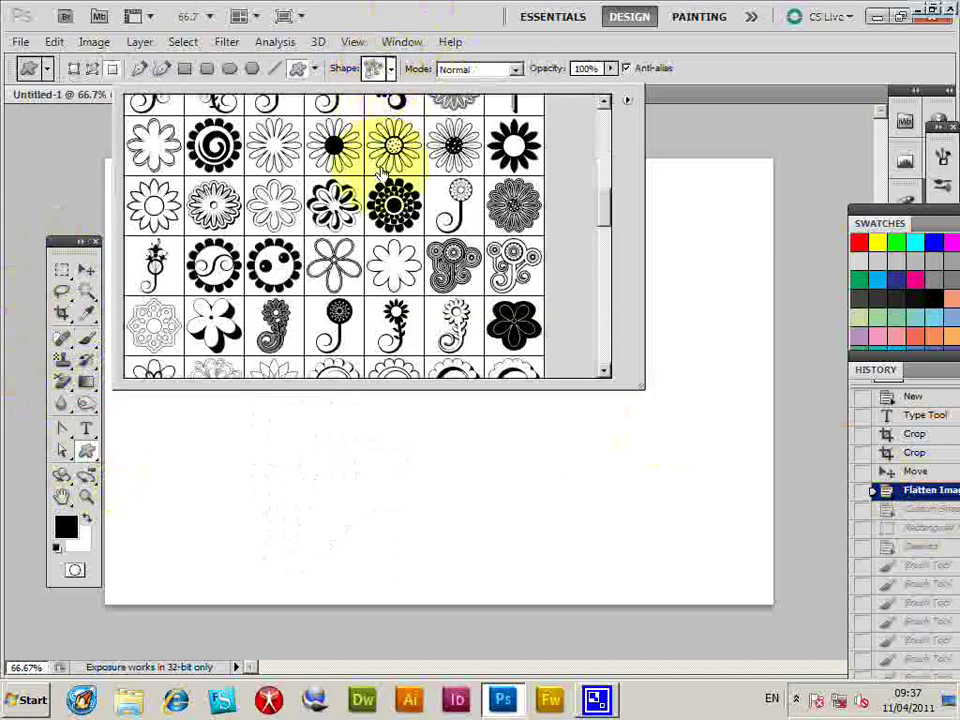
pyautogui.scroll(-3, 461, 171)
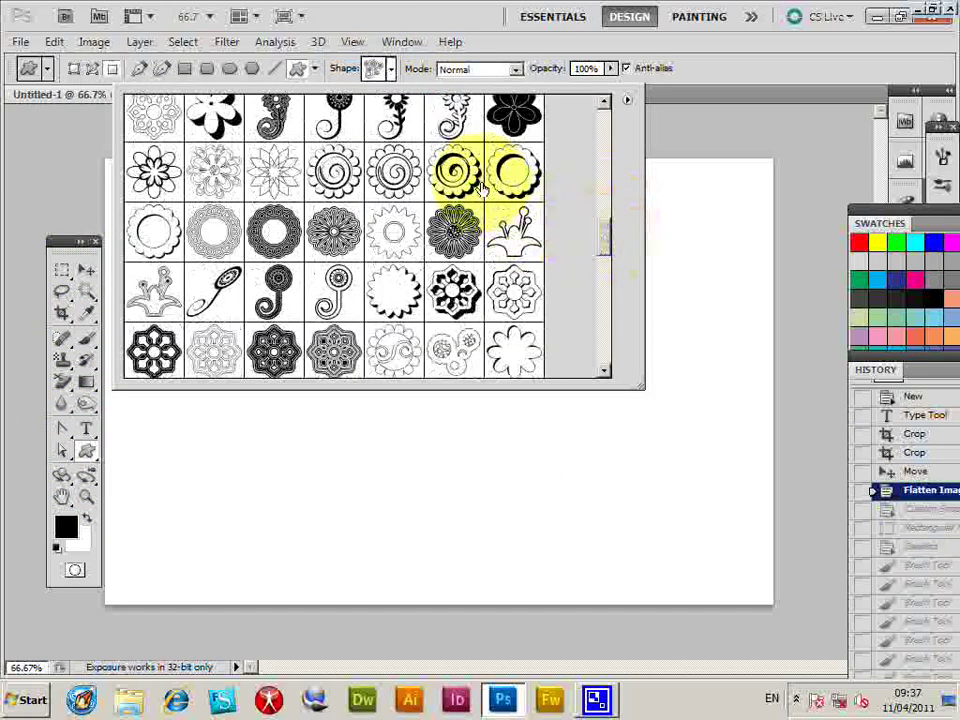
pyautogui.click(455, 290)
pyautogui.click(763, 363)
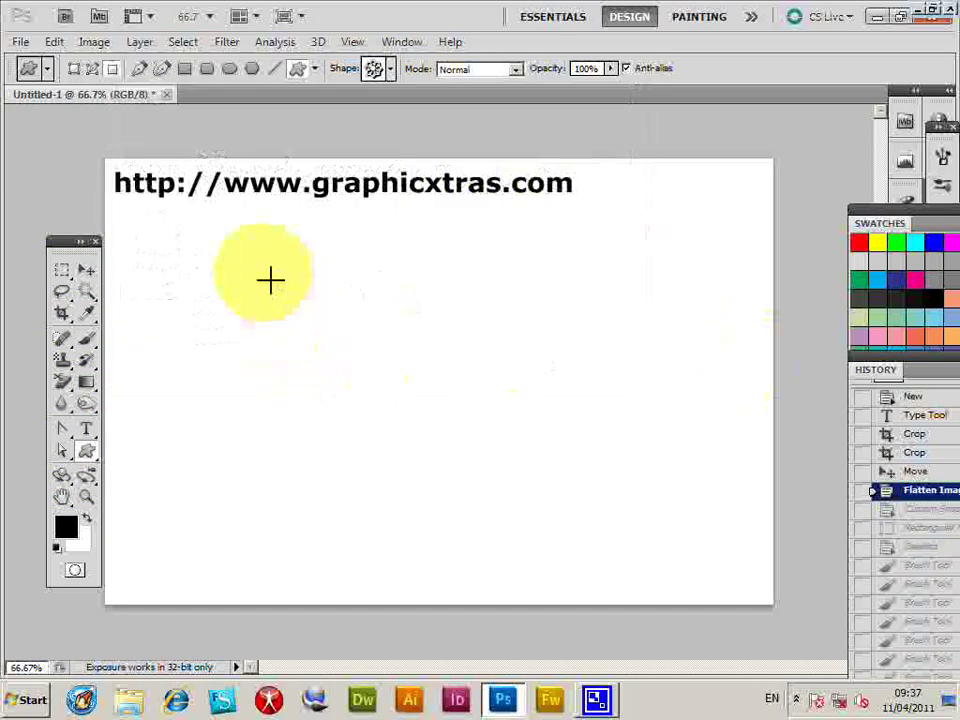
pyautogui.moveTo(232, 280); pyautogui.dragTo(463, 561)
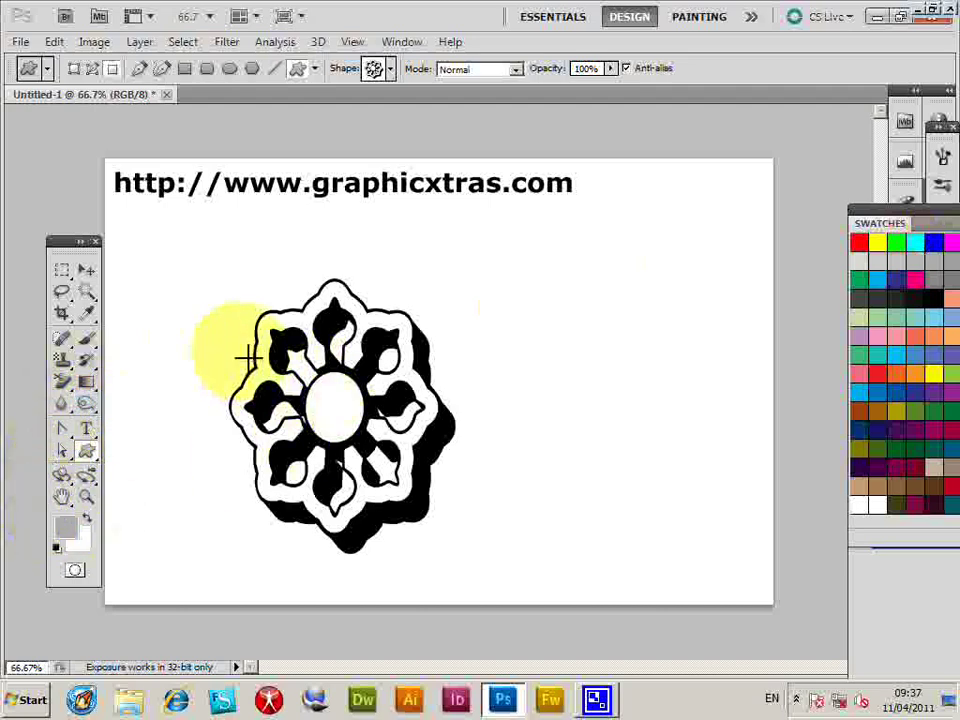
# Step: Add two light grey ornament copies on the left and two dark grey copies on the right
pyautogui.moveTo(167, 273); pyautogui.dragTo(231, 403)
pyautogui.moveTo(174, 439); pyautogui.dragTo(259, 564)
pyautogui.click(66, 528)
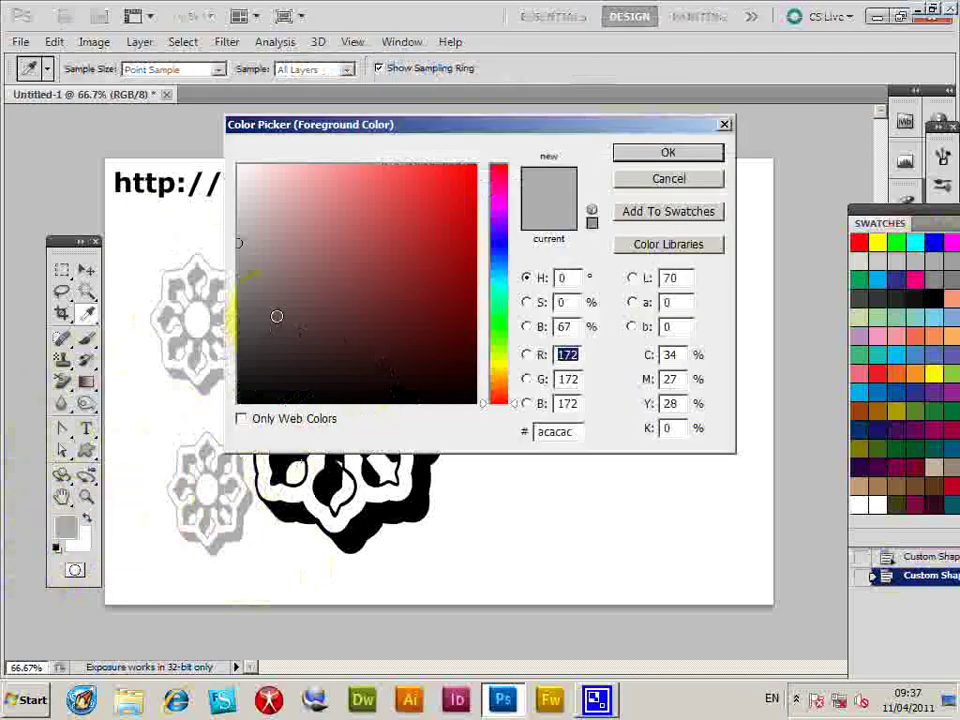
pyautogui.click(238, 353)
pyautogui.click(666, 152)
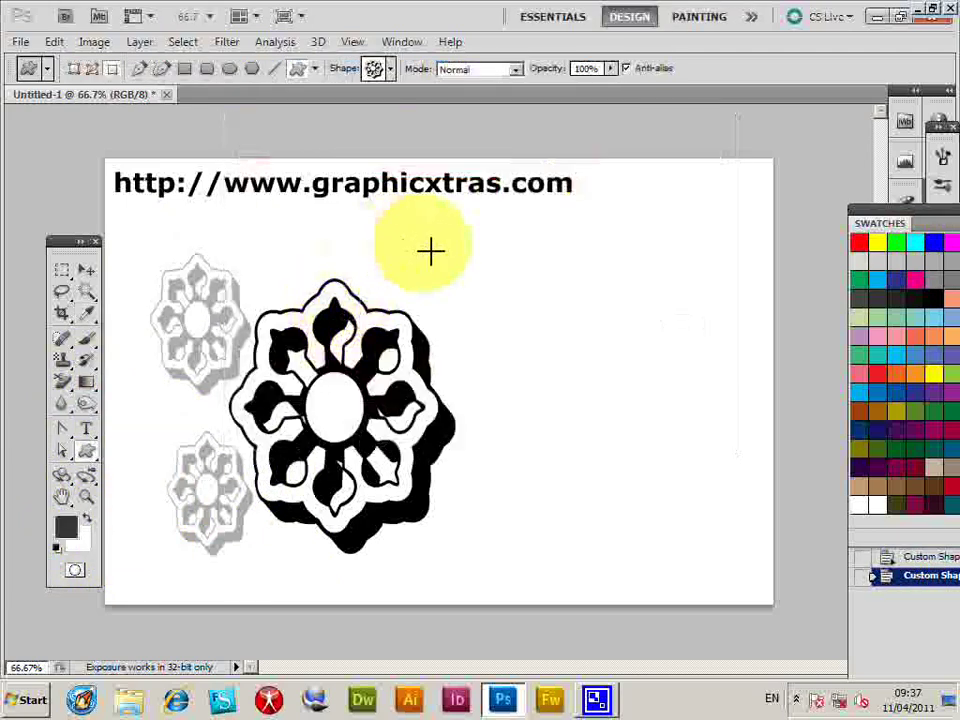
pyautogui.moveTo(468, 349); pyautogui.dragTo(529, 388)
pyautogui.moveTo(444, 460); pyautogui.dragTo(522, 575)
# Step: Apply a 3.6-pixel Gaussian Blur to the selected flower cluster, then set the foreground to black
pyautogui.click(62, 270)
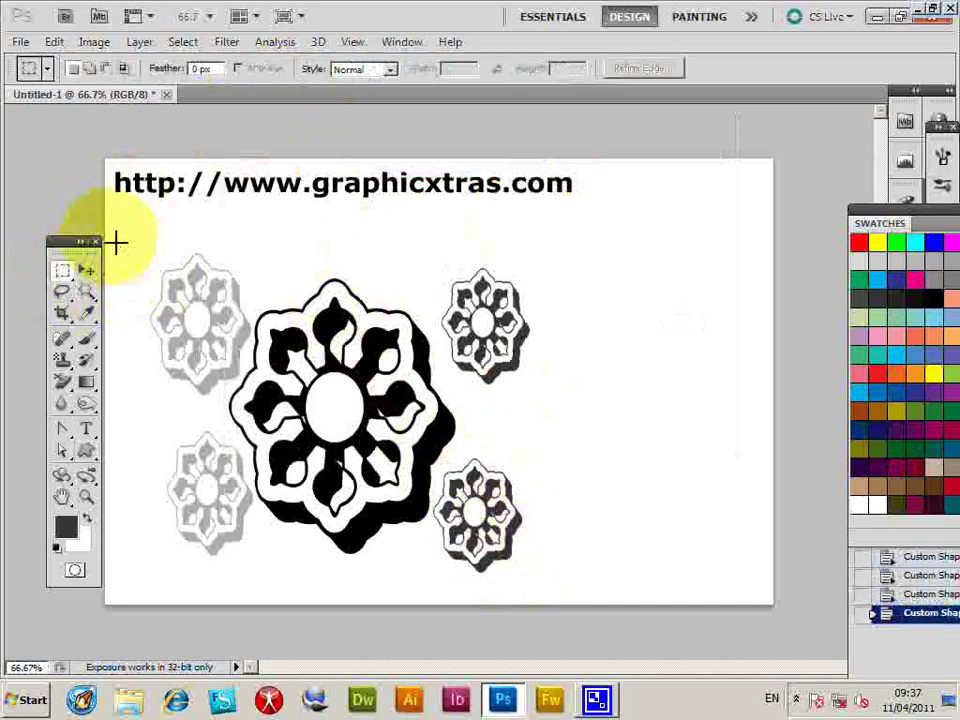
pyautogui.moveTo(134, 224); pyautogui.dragTo(592, 593)
pyautogui.click(238, 43)
pyautogui.moveTo(259, 199)
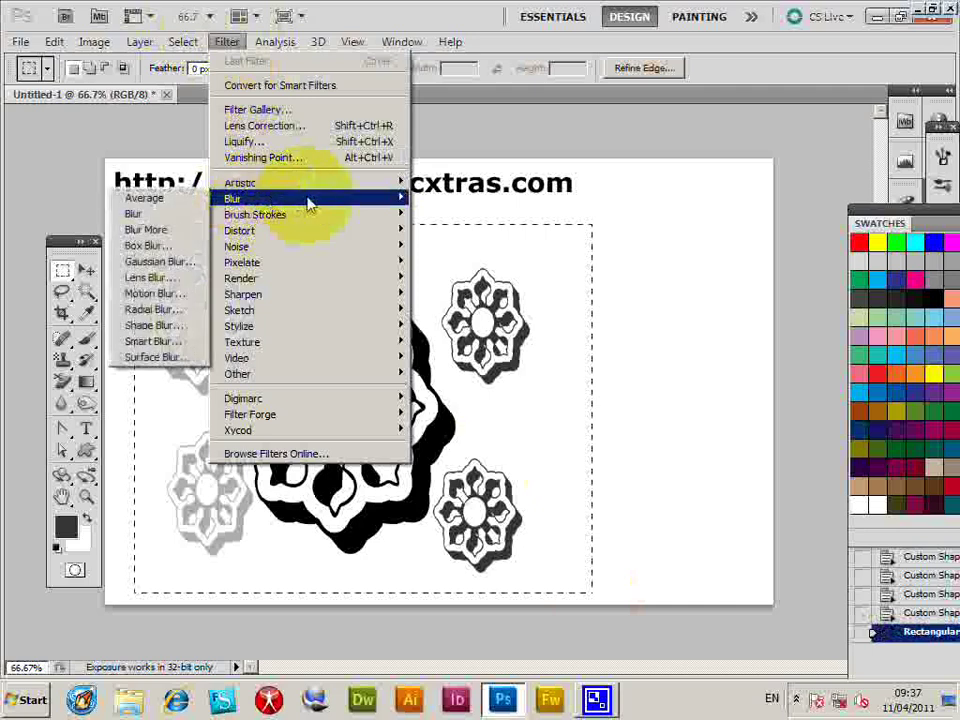
pyautogui.click(160, 261)
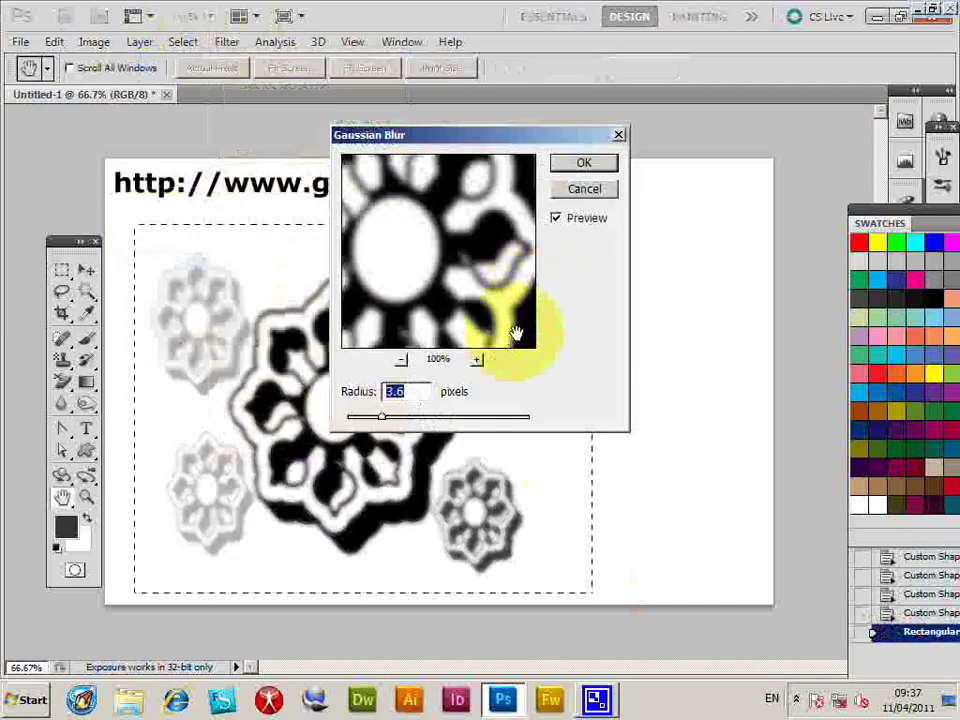
pyautogui.click(584, 165)
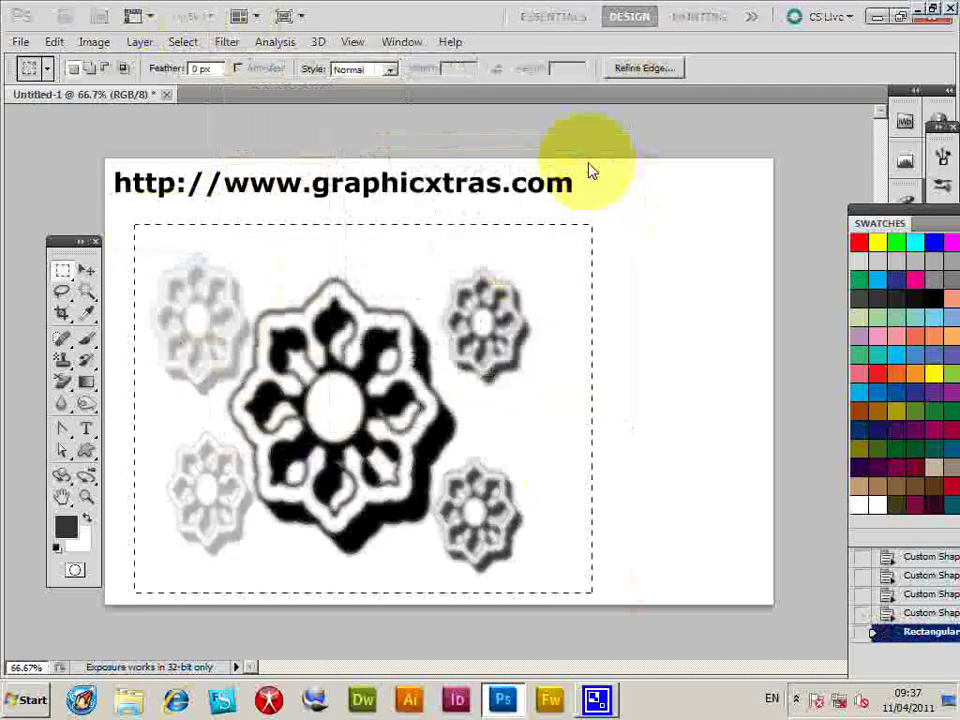
pyautogui.click(65, 525)
pyautogui.click(685, 155)
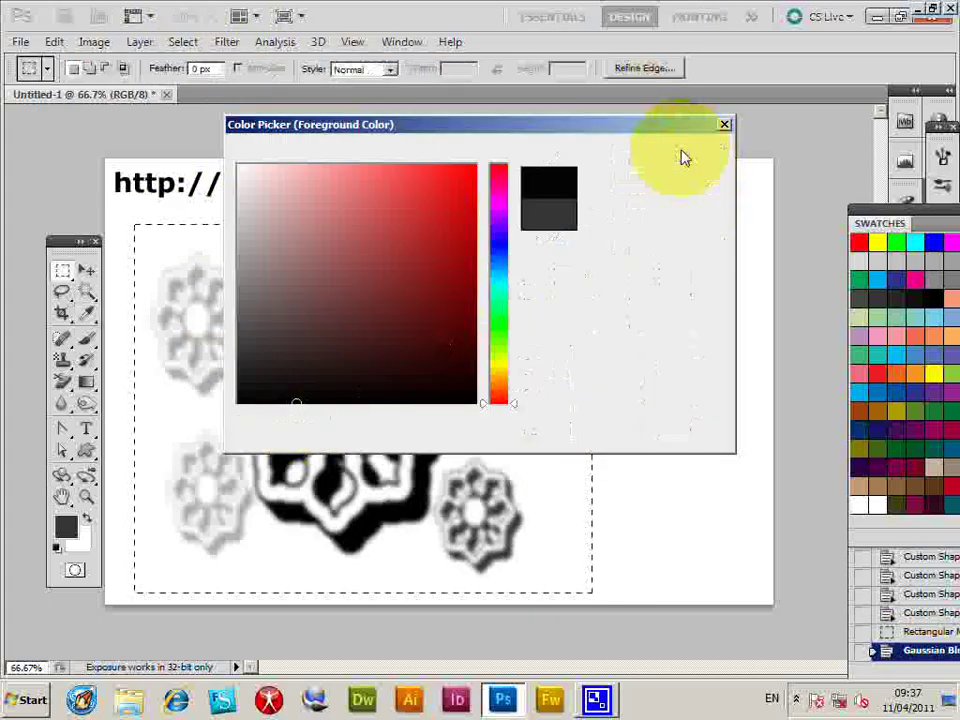
# Step: Draw a black stemmed flower at the right and a white one over the blurred ornament
pyautogui.click(86, 451)
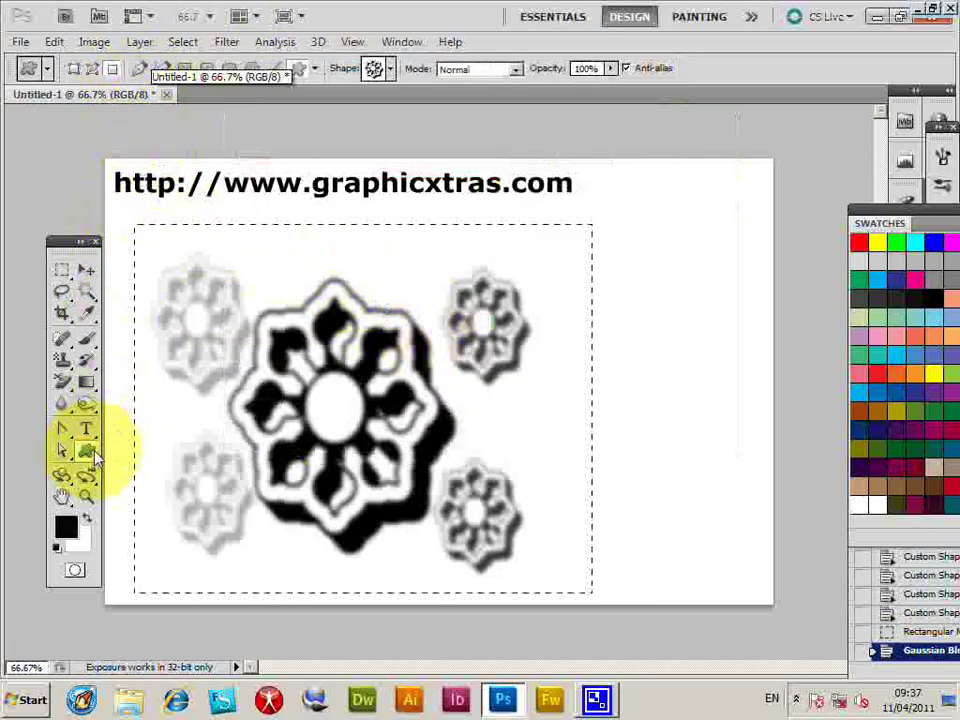
pyautogui.click(389, 72)
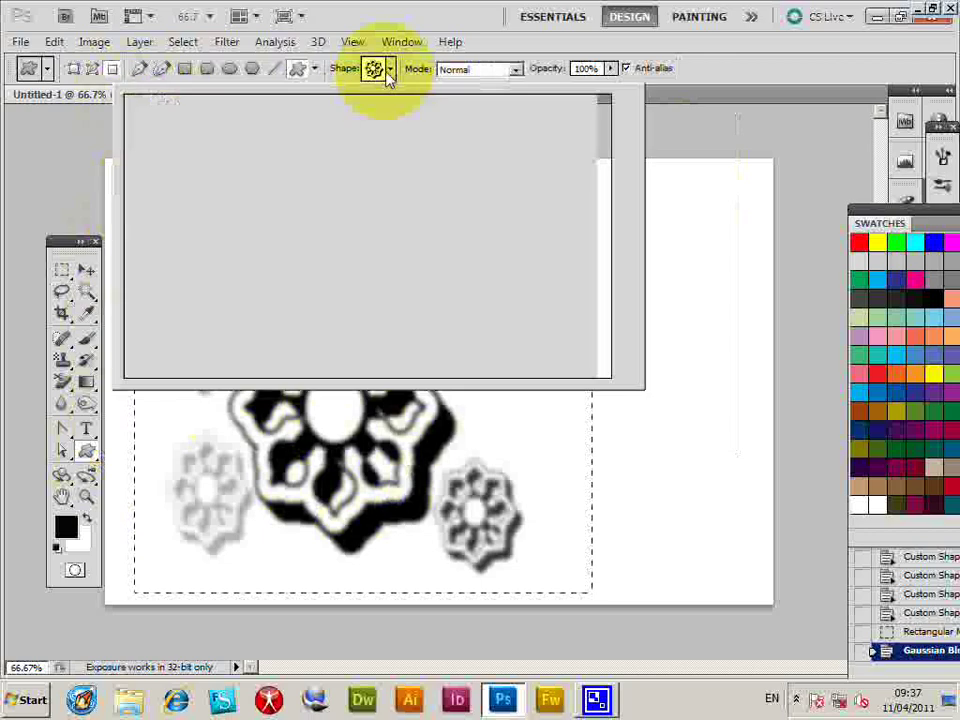
pyautogui.doubleClick(450, 200)
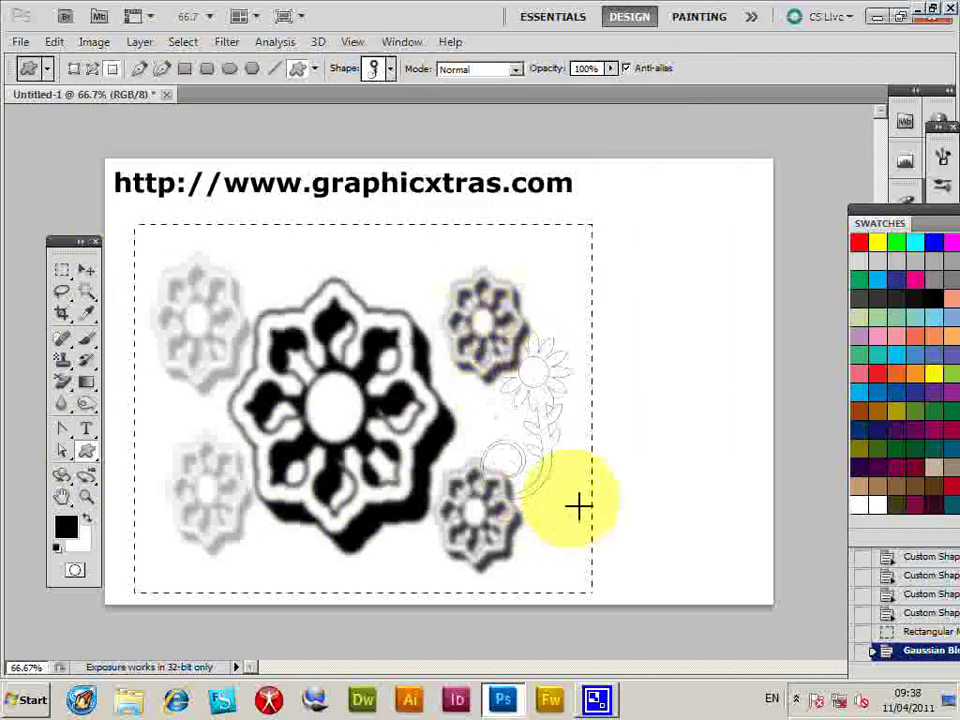
pyautogui.moveTo(579, 506); pyautogui.dragTo(580, 503)
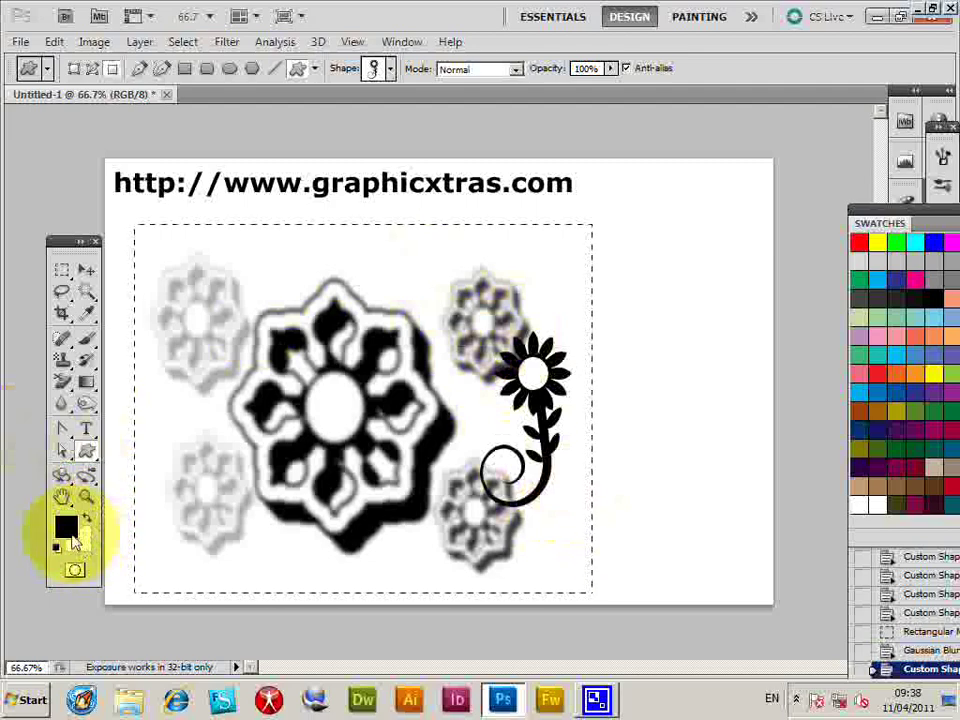
pyautogui.click(87, 519)
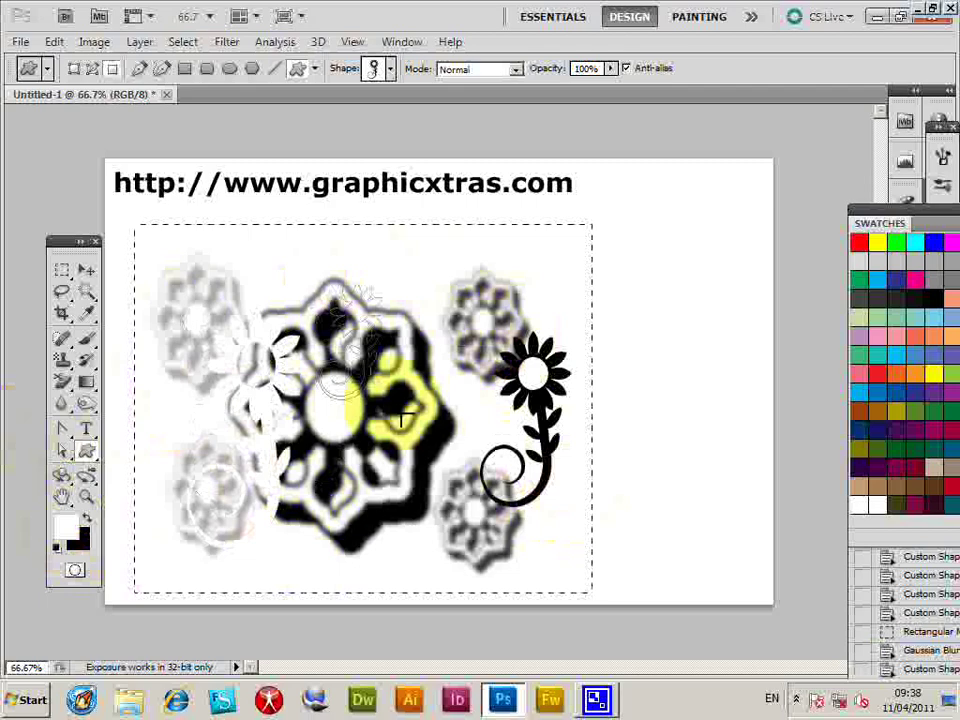
pyautogui.moveTo(400, 418); pyautogui.dragTo(418, 515)
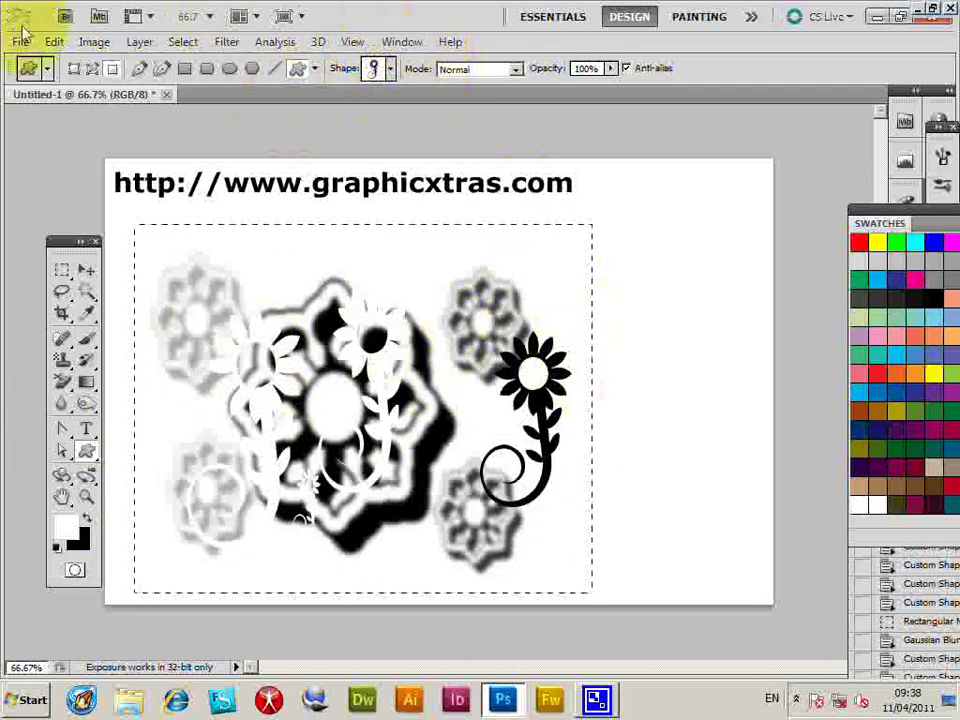
# Step: Define the selected flower artwork as brush preset Sampled Brush 2, then deselect
pyautogui.click(53, 42)
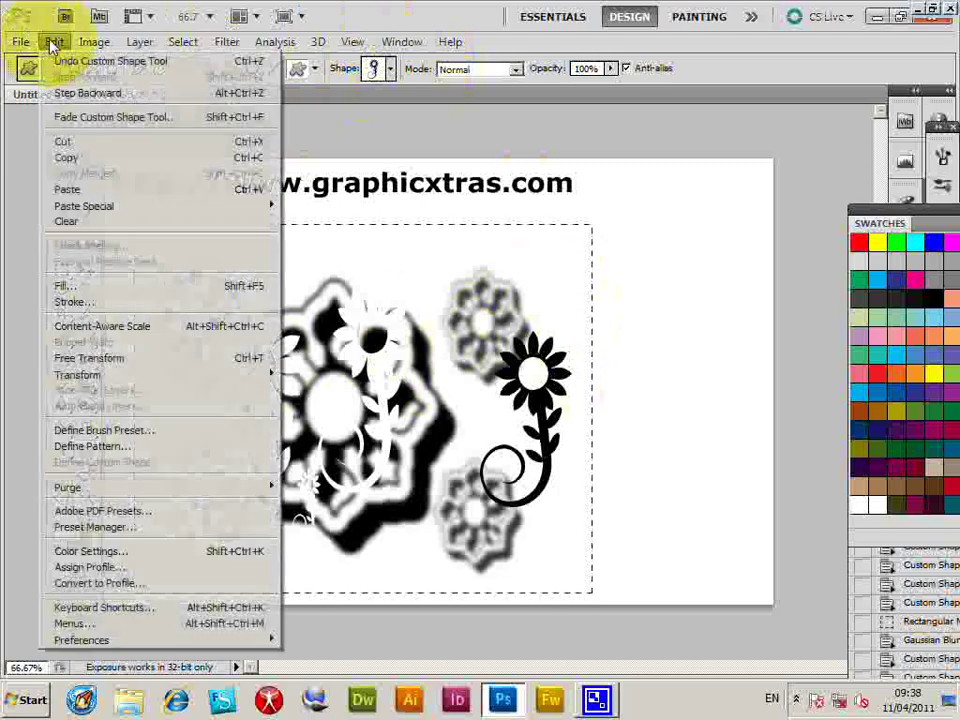
pyautogui.click(92, 432)
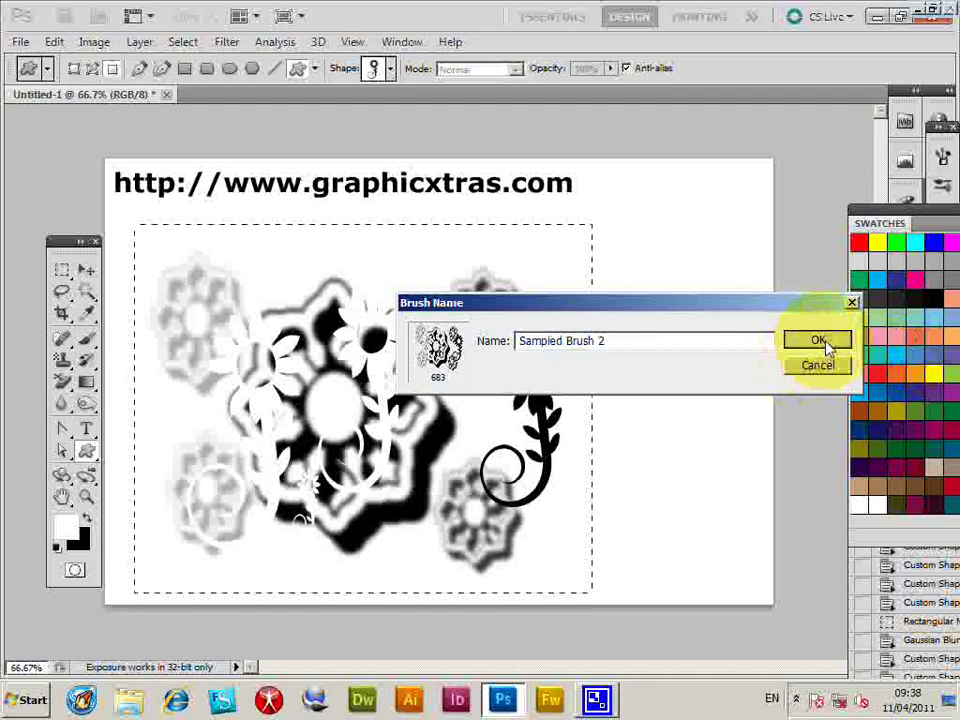
pyautogui.click(826, 344)
pyautogui.click(182, 42)
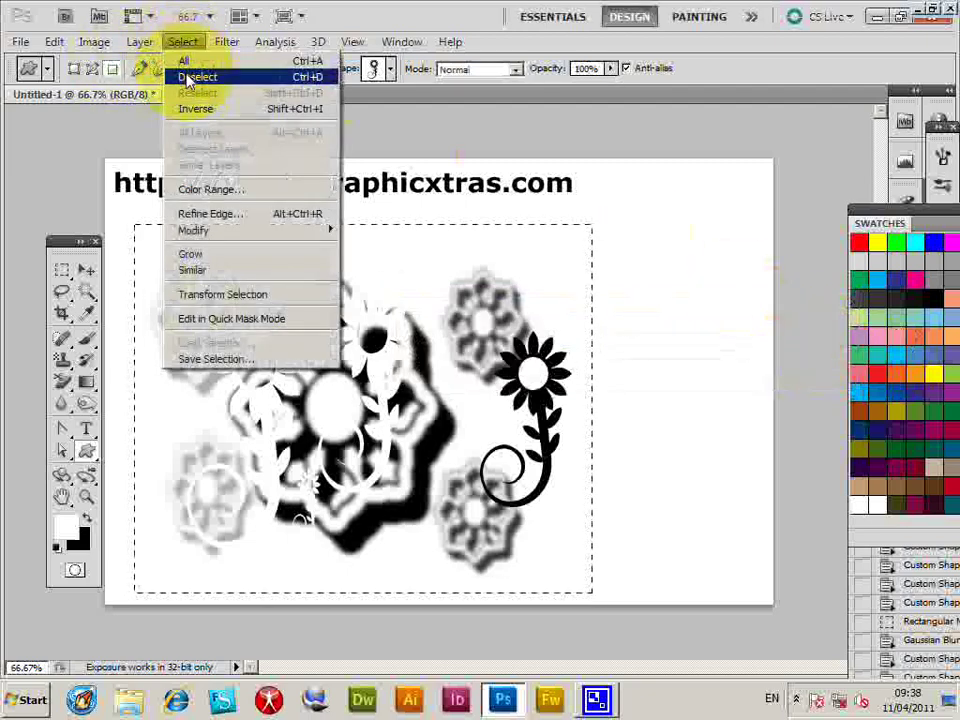
pyautogui.click(187, 80)
# Step: With the 683 flower brush, paint white, then black, then blue strokes across the canvas
pyautogui.click(92, 339)
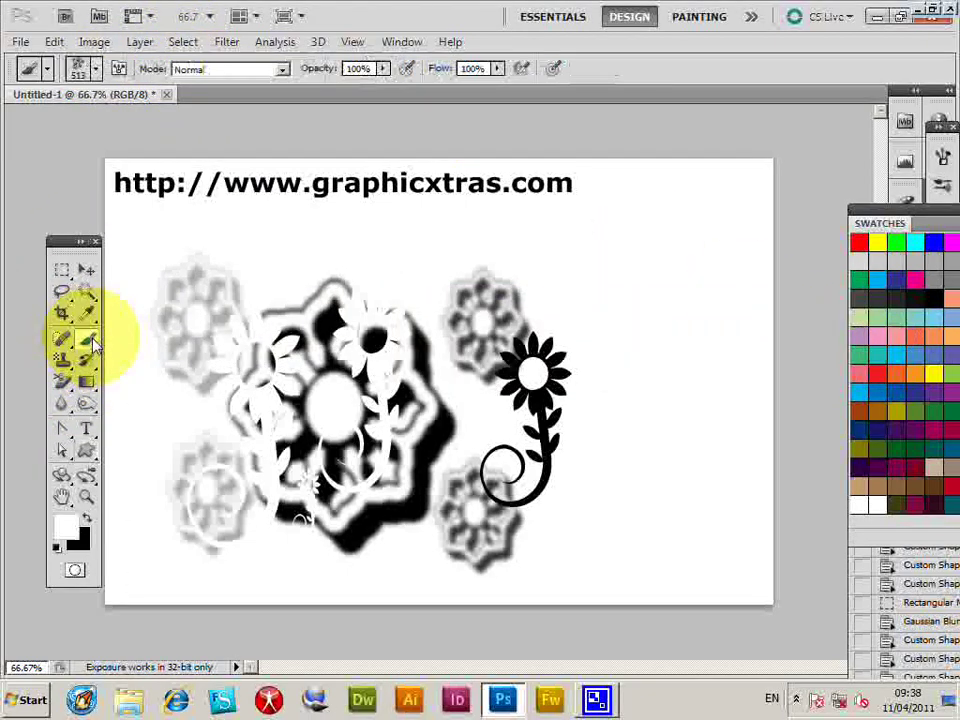
pyautogui.click(82, 68)
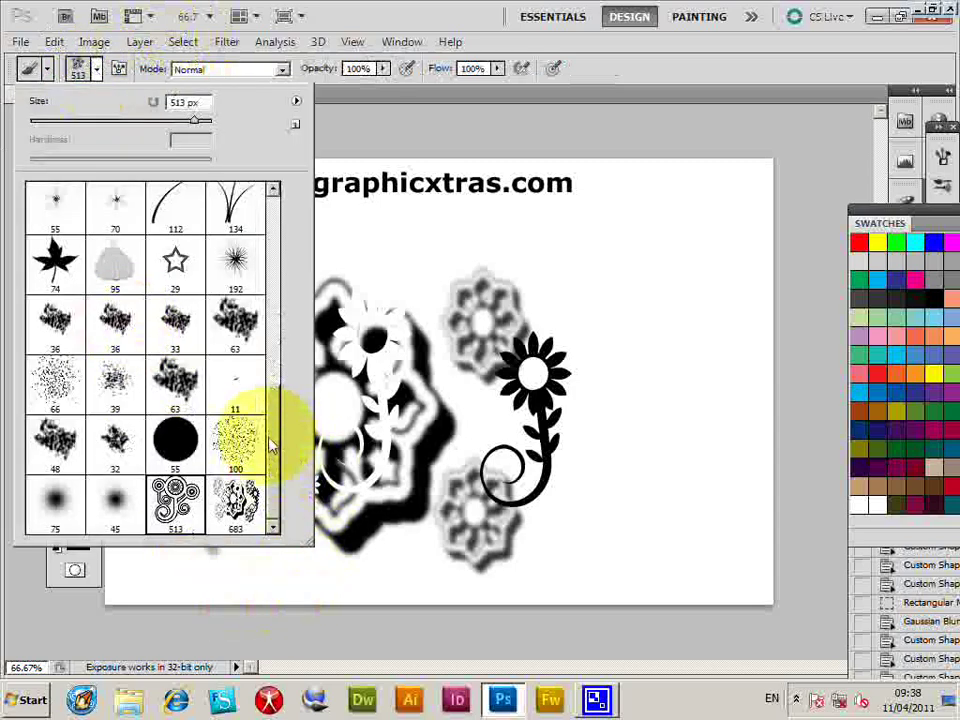
pyautogui.click(232, 505)
pyautogui.click(525, 460)
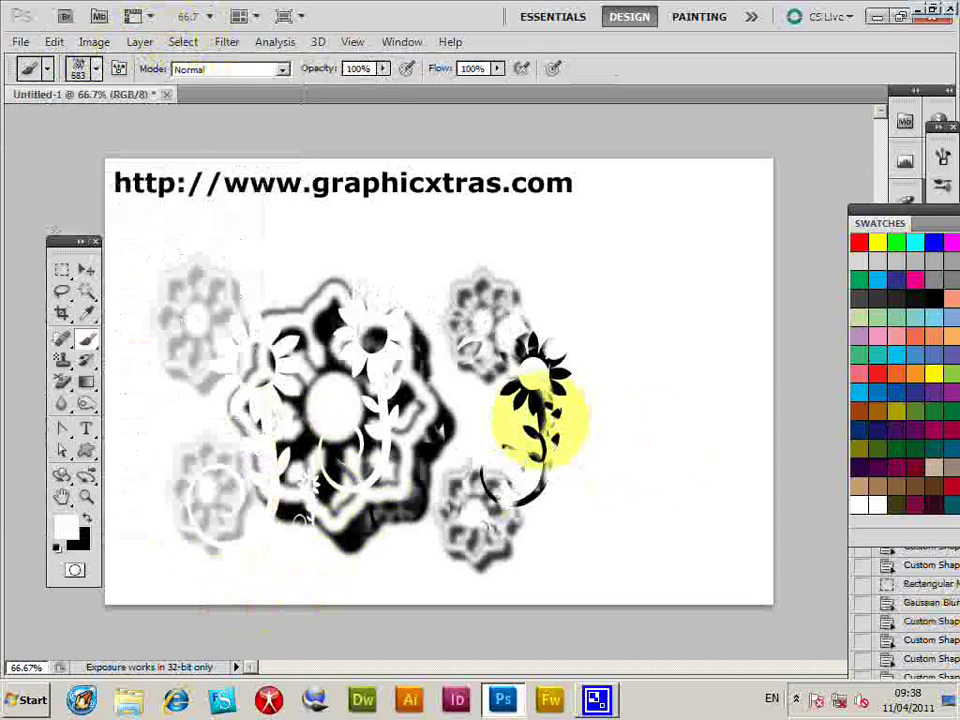
pyautogui.moveTo(525, 460); pyautogui.dragTo(430, 320)
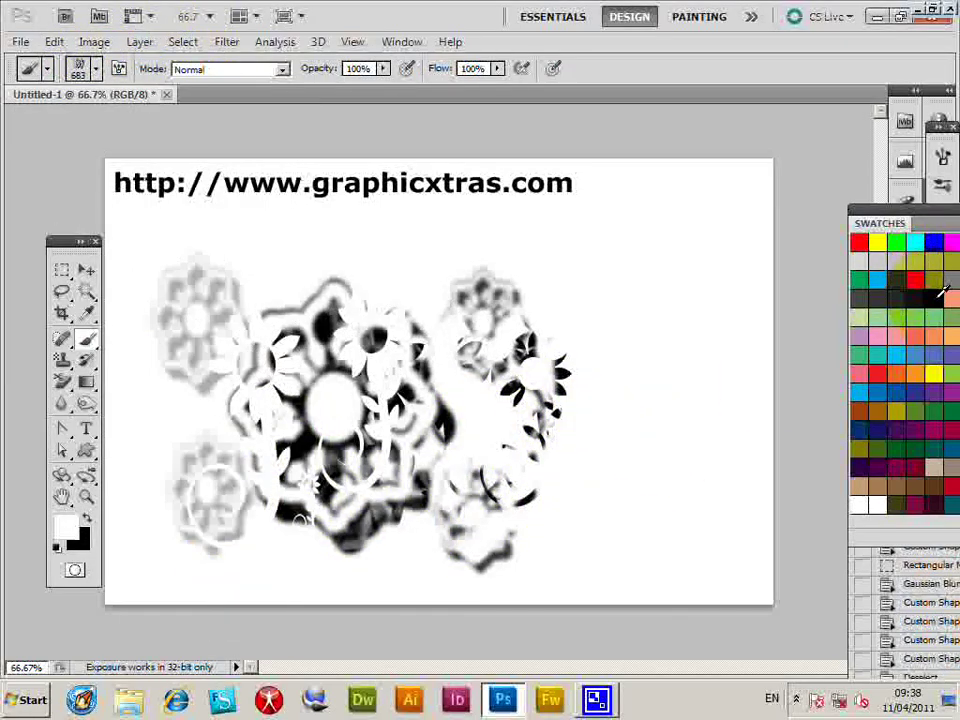
pyautogui.click(935, 298)
pyautogui.moveTo(397, 258)
pyautogui.mouseDown()
pyautogui.moveTo(536, 514)
pyautogui.moveTo(681, 304)
pyautogui.moveTo(885, 452)
pyautogui.mouseUp()
pyautogui.click(870, 392)
pyautogui.moveTo(300, 340)
pyautogui.mouseDown()
pyautogui.moveTo(383, 437)
pyautogui.moveTo(150, 396)
pyautogui.moveTo(632, 322)
pyautogui.moveTo(536, 508)
pyautogui.moveTo(257, 497)
pyautogui.moveTo(321, 364)
pyautogui.moveTo(230, 295)
pyautogui.mouseUp()
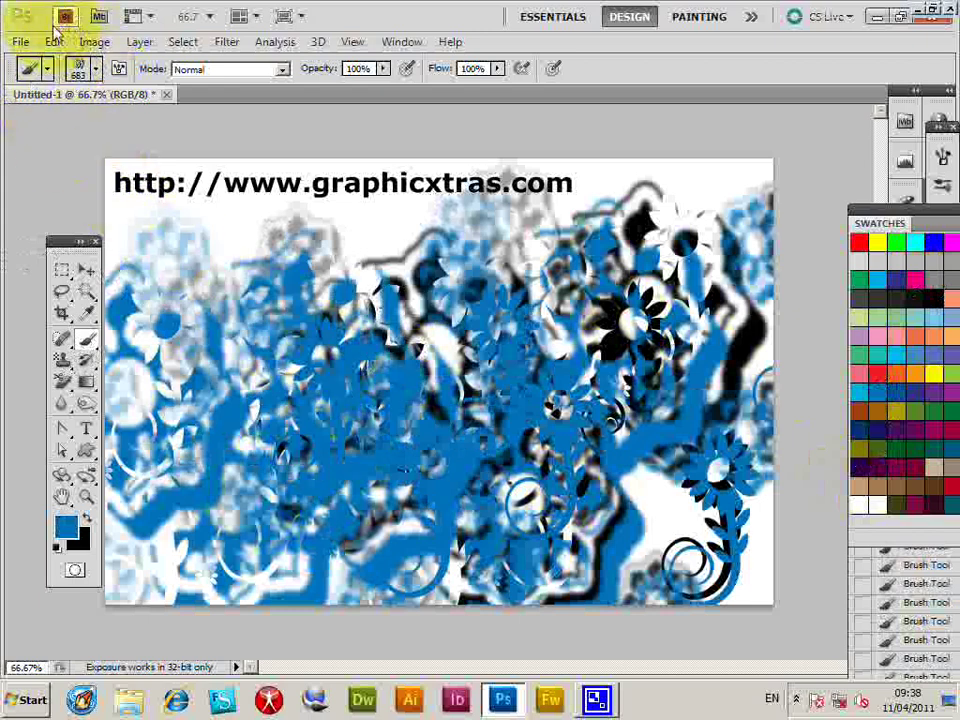